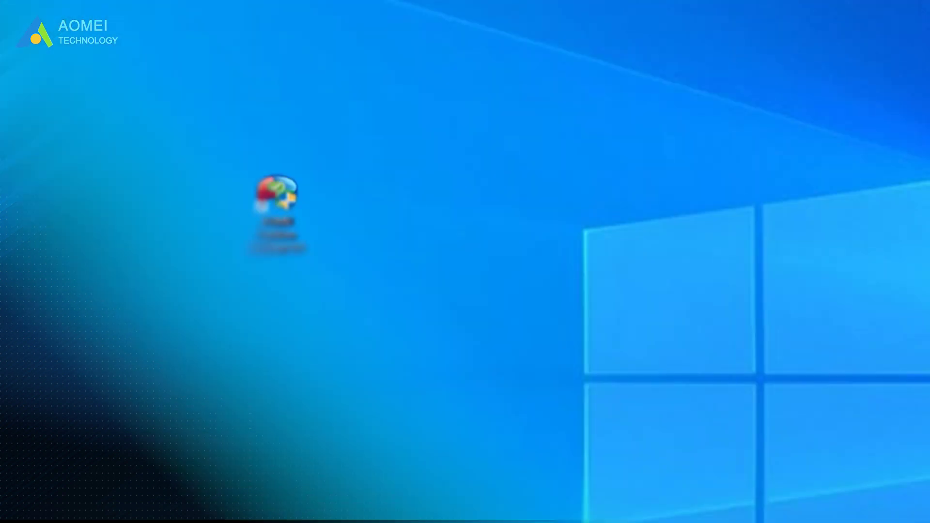
# Launch AOMEI Partition Assistant and make WinPE bootable media on the USB drive F:
pyautogui.doubleClick(282, 243)
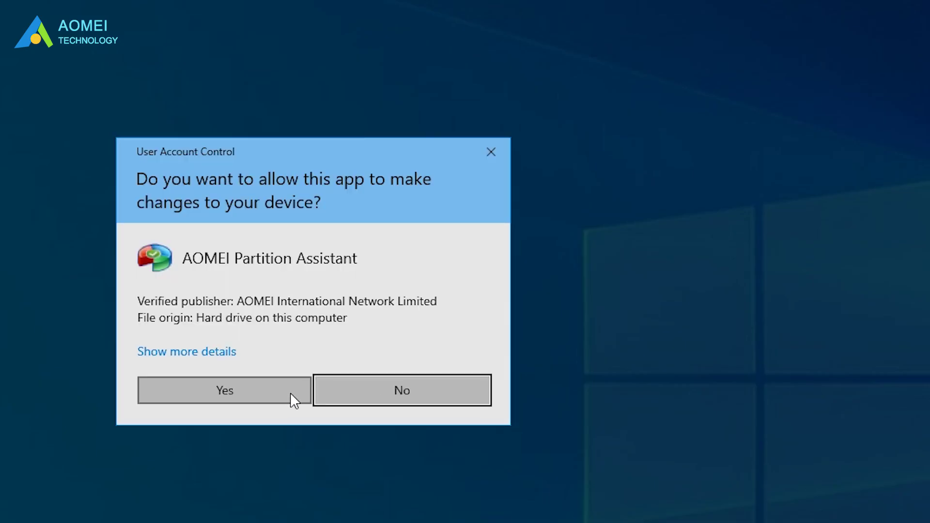
pyautogui.click(290, 392)
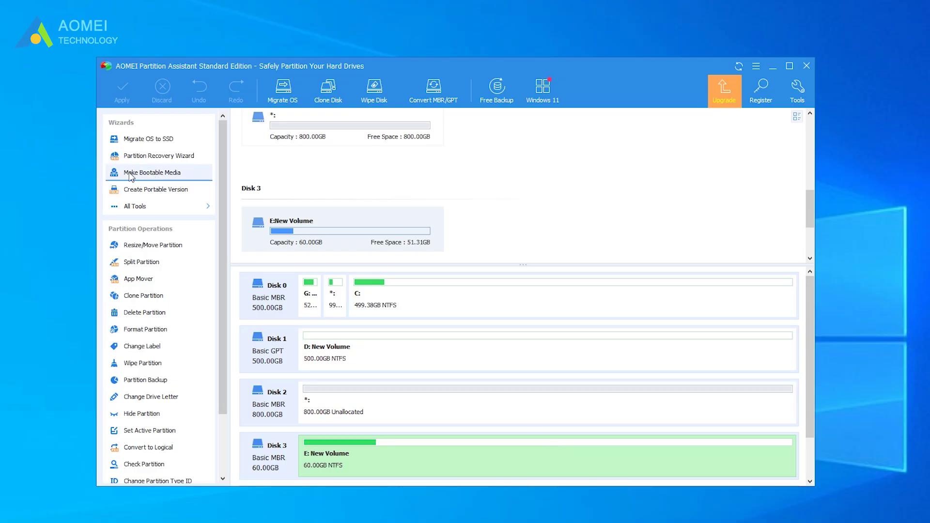
pyautogui.click(190, 180)
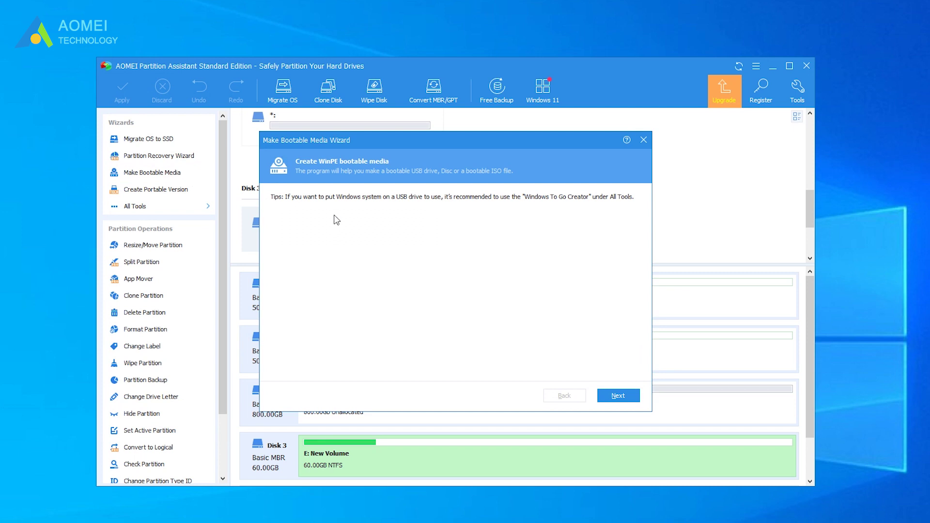
pyautogui.click(619, 404)
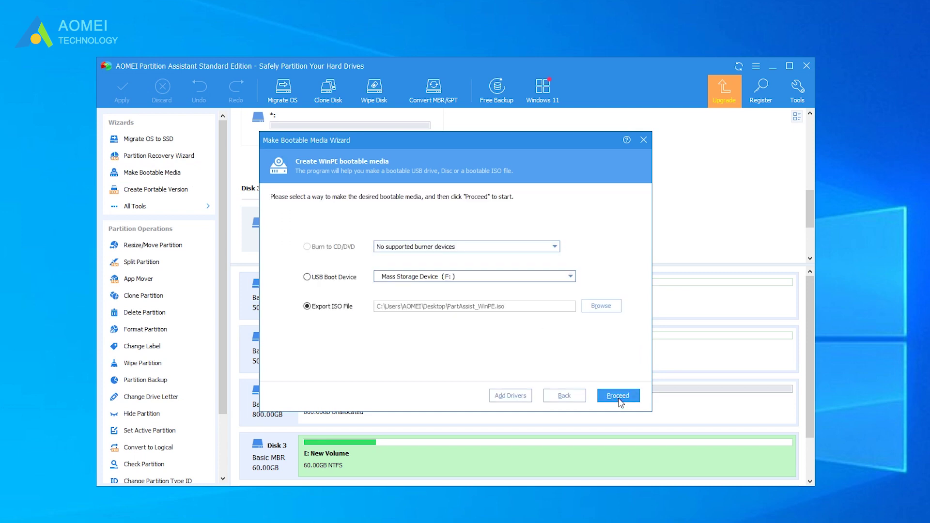
pyautogui.click(308, 277)
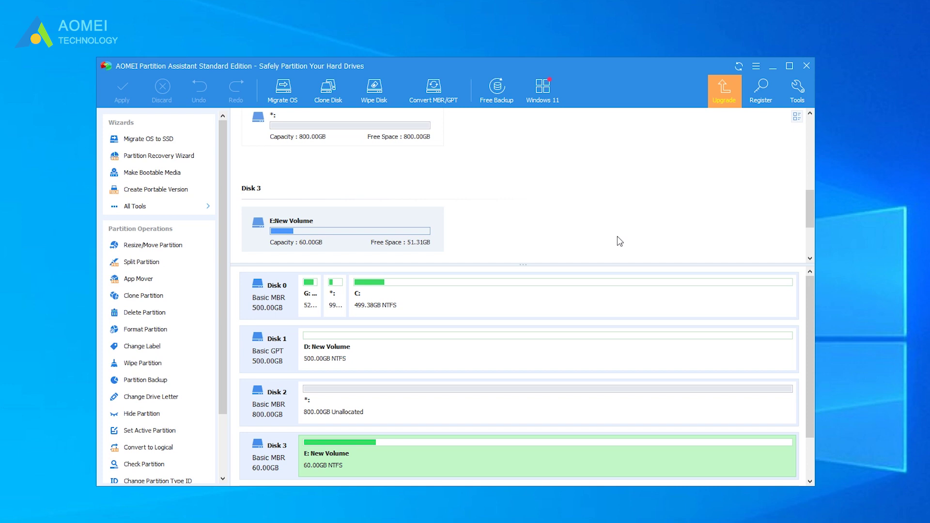
# Rebuild Disk 0's MBR as the Windows 7/8/10/2011/2012 type and apply it
pyautogui.click(263, 305)
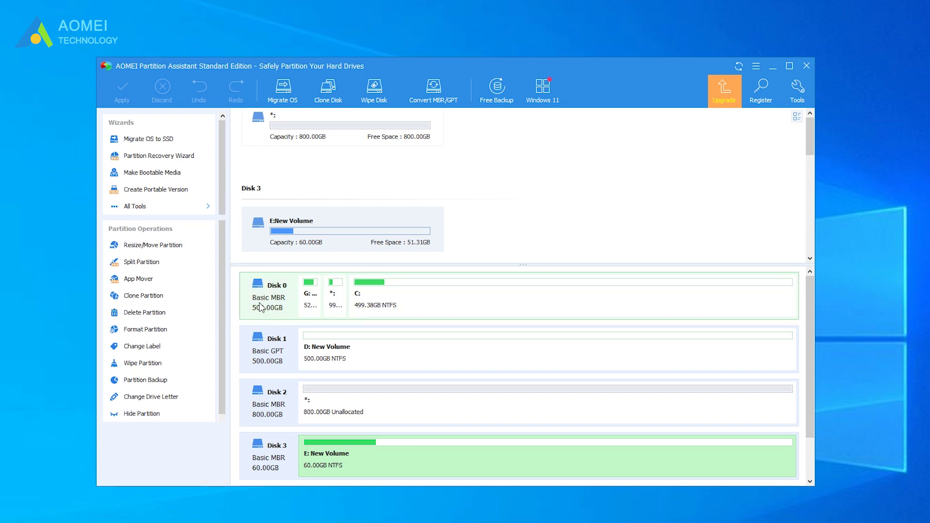
pyautogui.rightClick(263, 305)
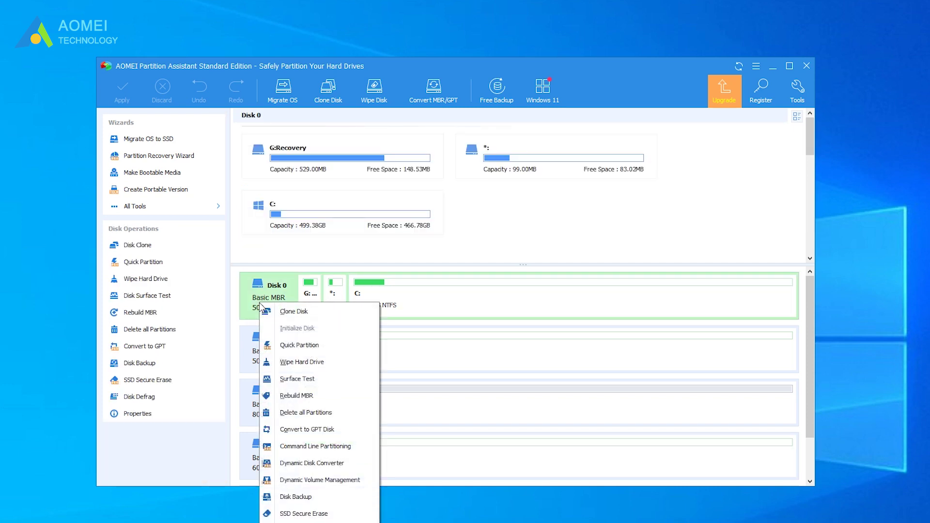
pyautogui.click(340, 401)
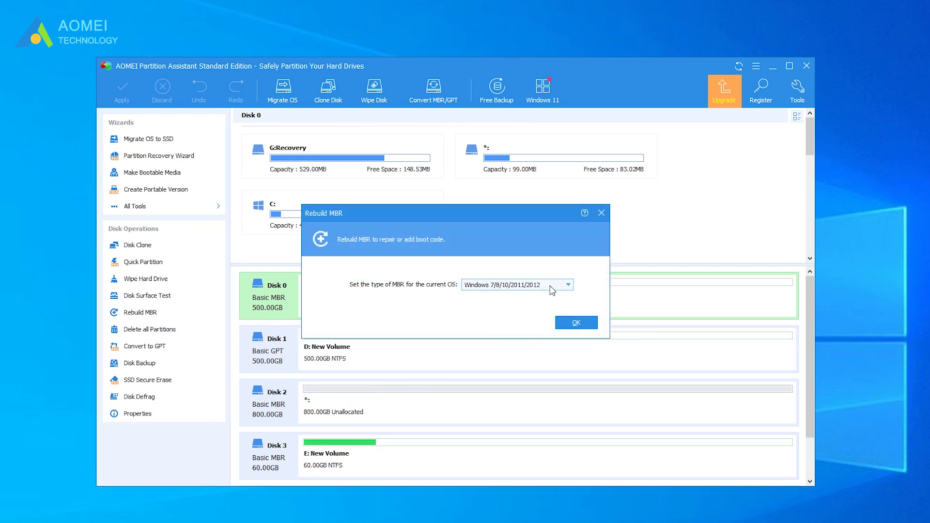
pyautogui.click(557, 287)
pyautogui.click(557, 287)
pyautogui.click(576, 322)
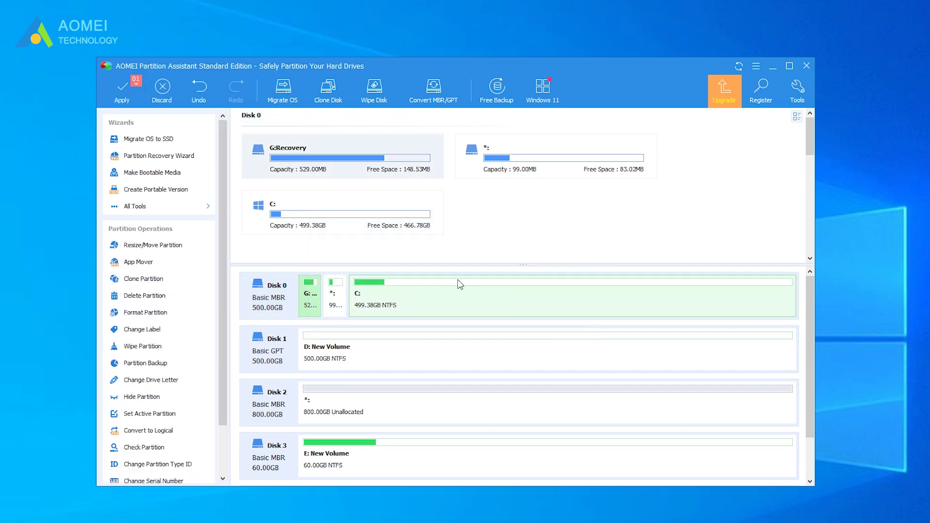
pyautogui.click(124, 91)
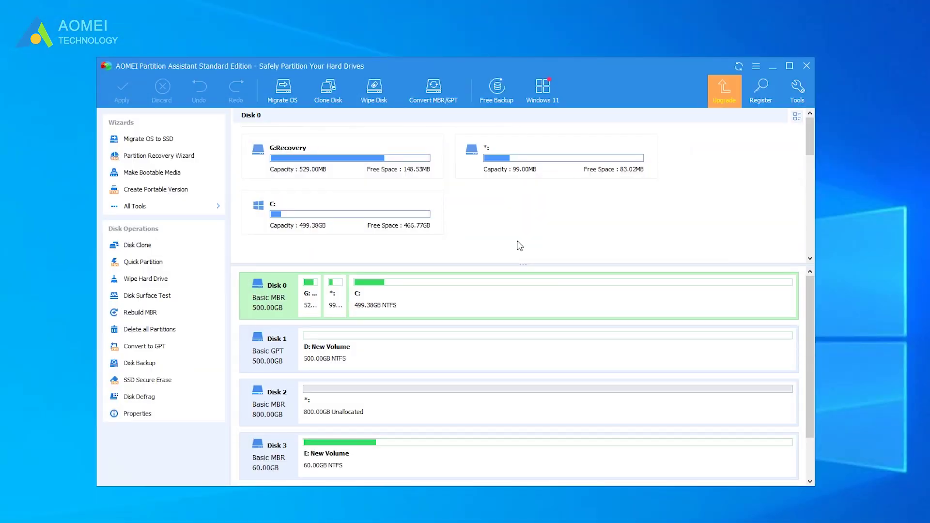
# Set Disk 0's C: partition as the active partition and apply the change
pyautogui.click(424, 310)
pyautogui.rightClick(414, 283)
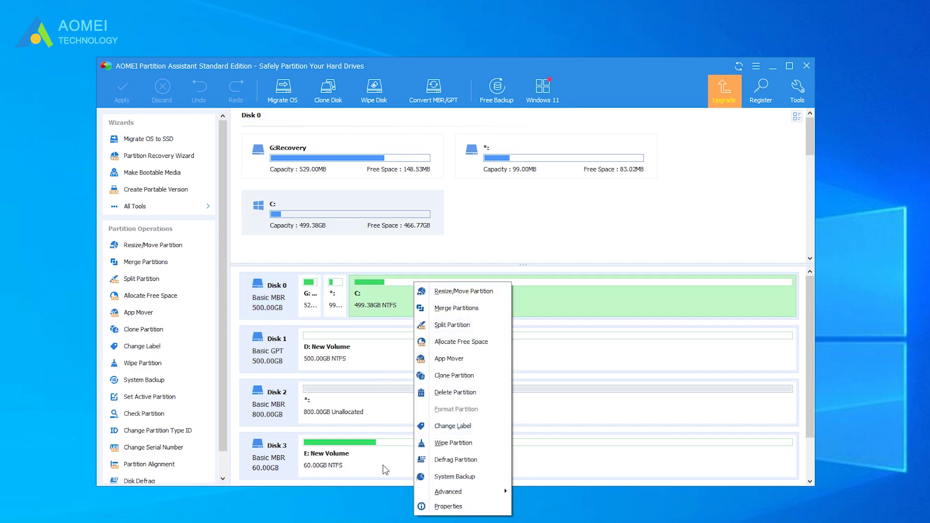
pyautogui.moveTo(448, 492)
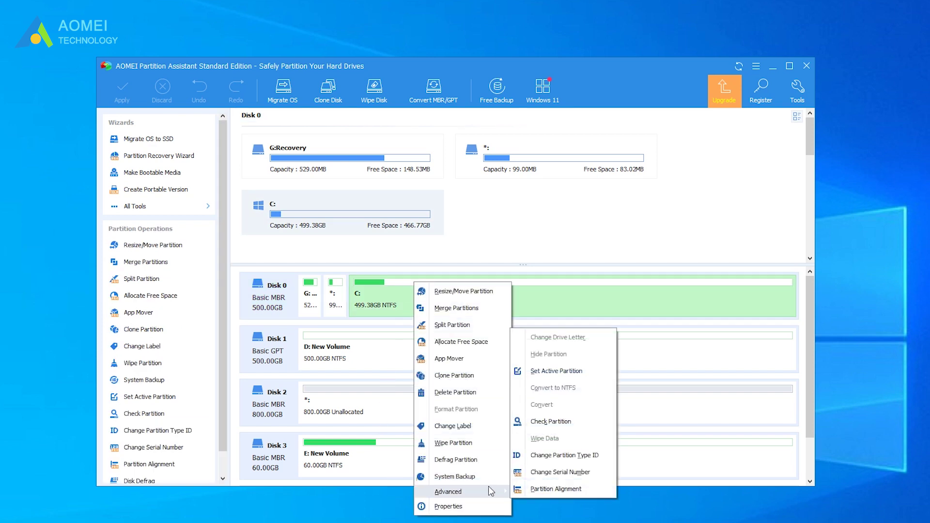
pyautogui.click(569, 370)
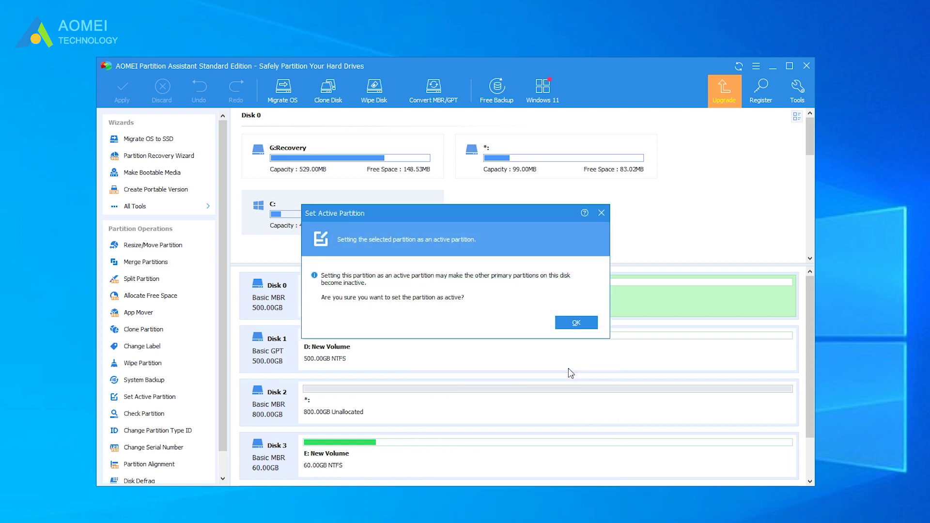
pyautogui.click(579, 322)
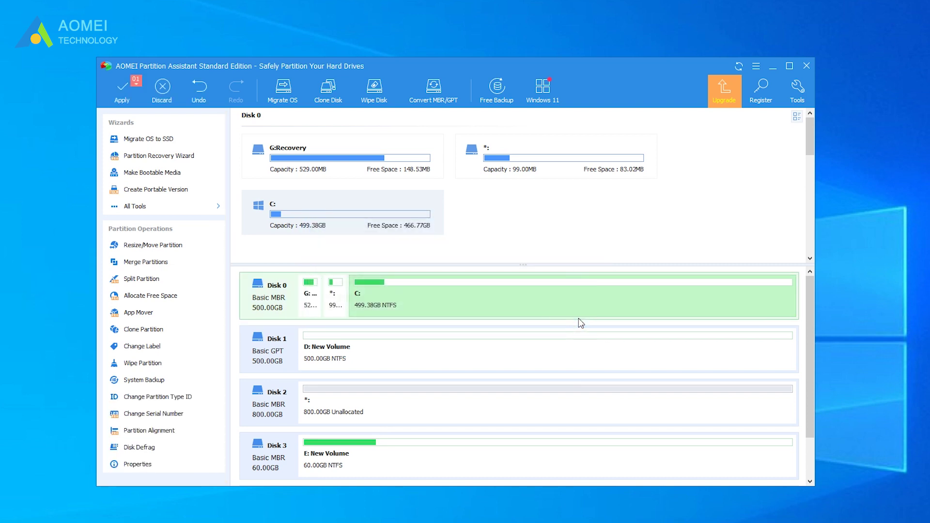
pyautogui.click(131, 89)
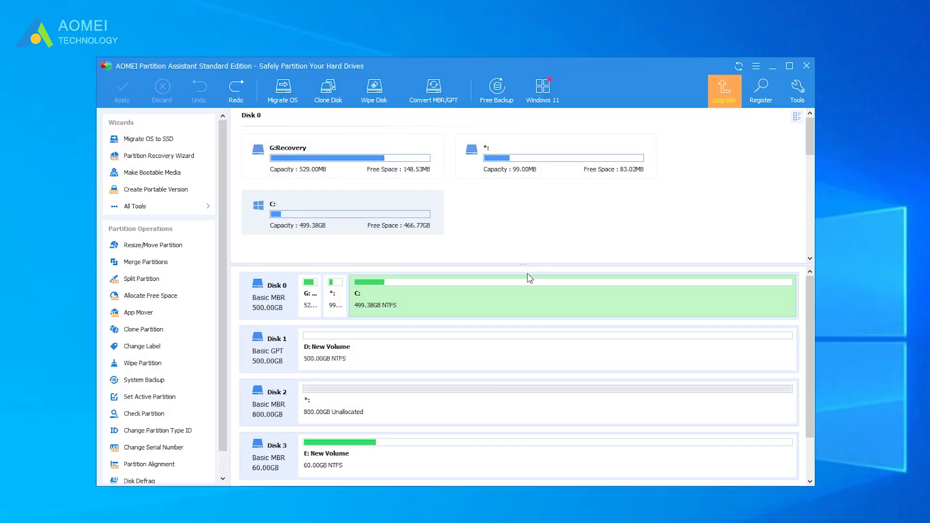
# Check C: with 'Check partition and fix errors' and accept the restart prompt
pyautogui.rightClick(440, 288)
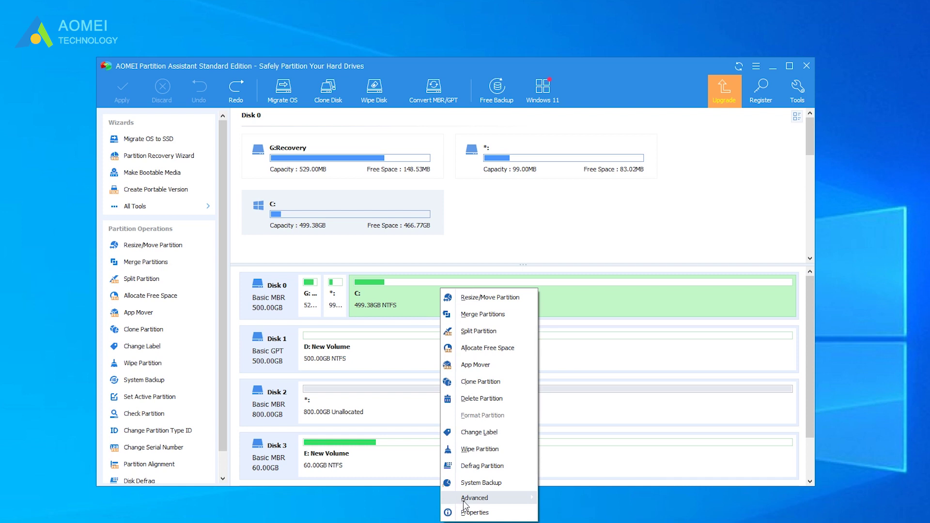
pyautogui.moveTo(475, 497)
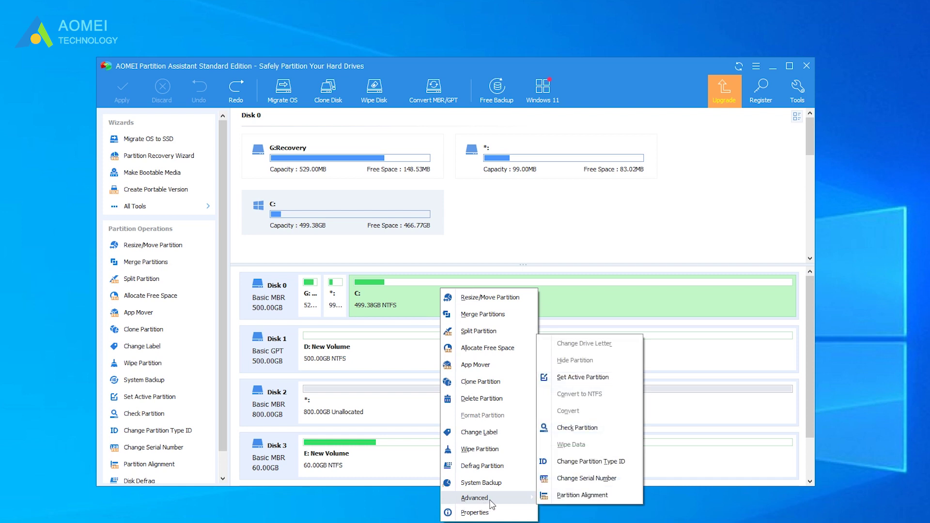
pyautogui.click(554, 435)
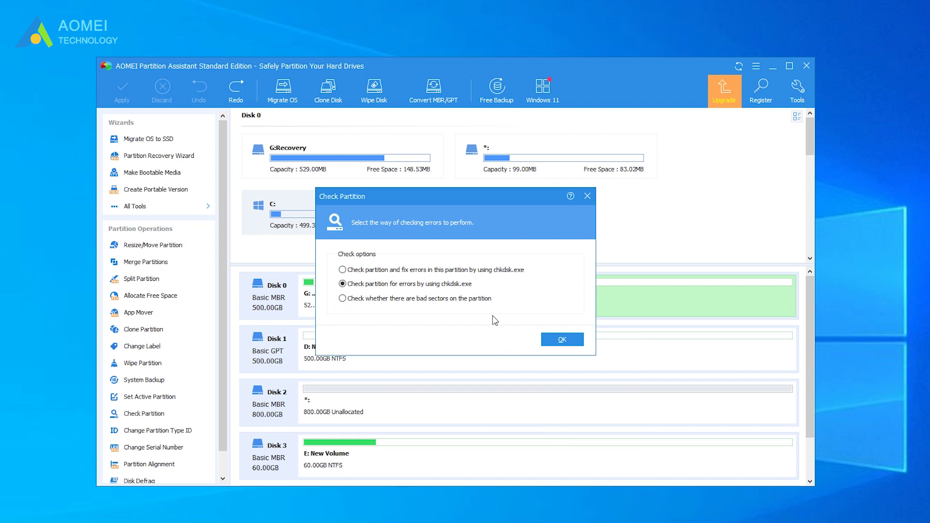
pyautogui.click(505, 272)
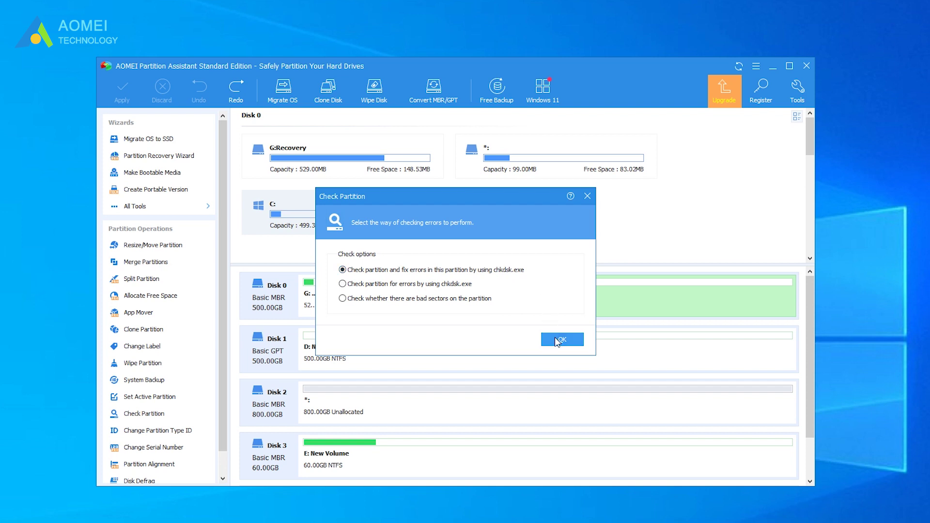
pyautogui.click(556, 340)
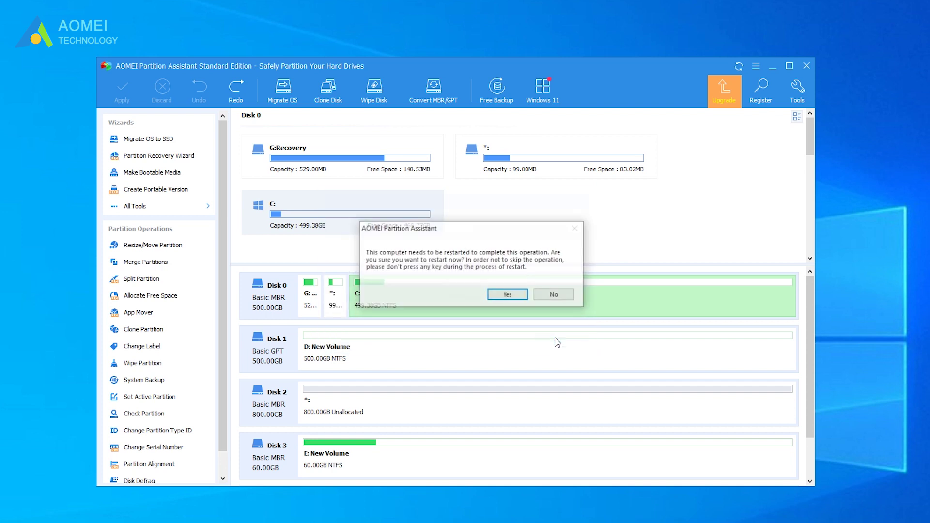
pyautogui.click(508, 296)
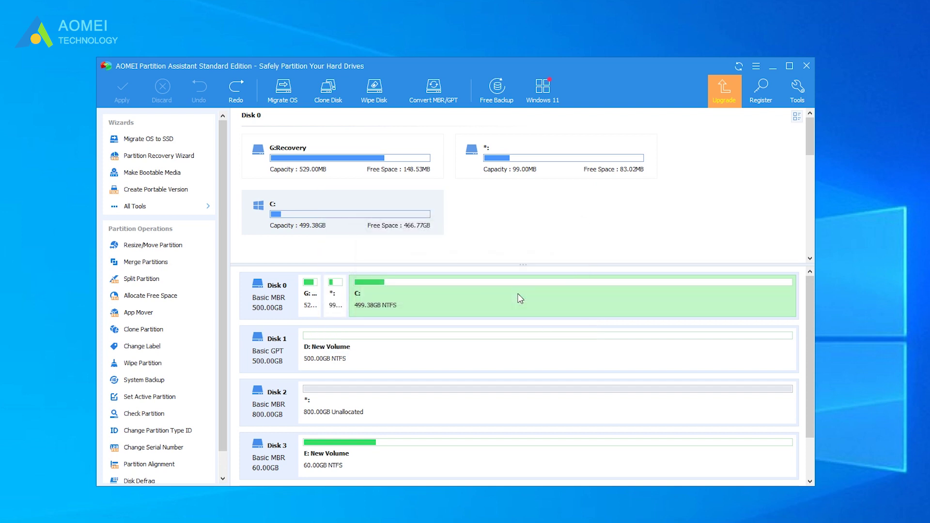